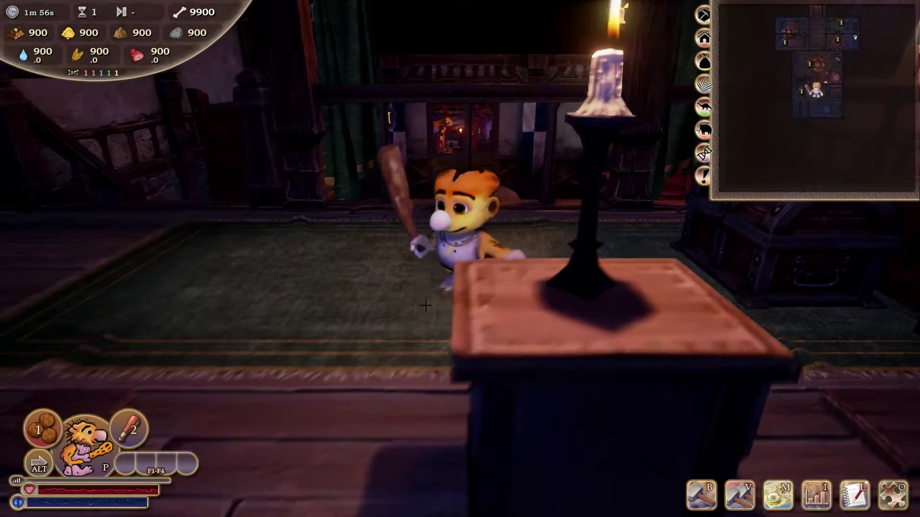
- Walk the character behind, past and in front of the candle table, watching its silhouette
{"action": "key", "text": "s"}
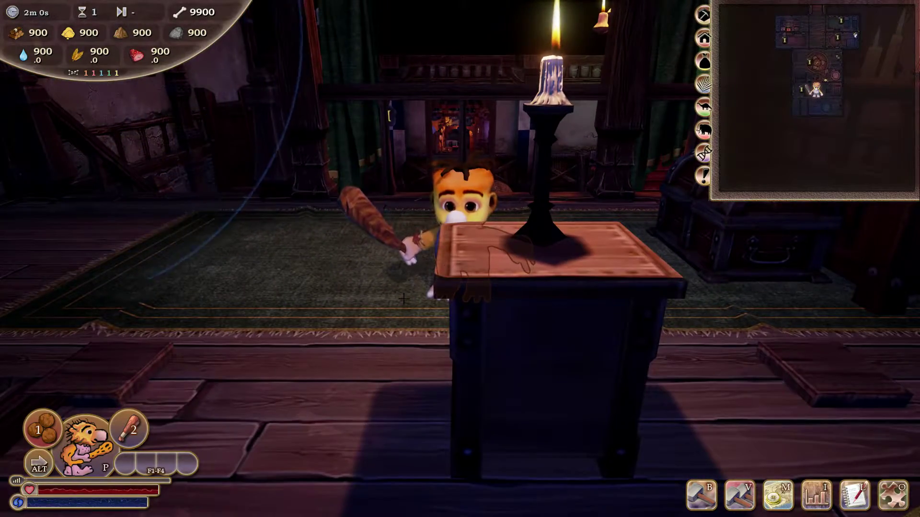
{"action": "key", "text": "a"}
{"action": "key", "text": "d"}
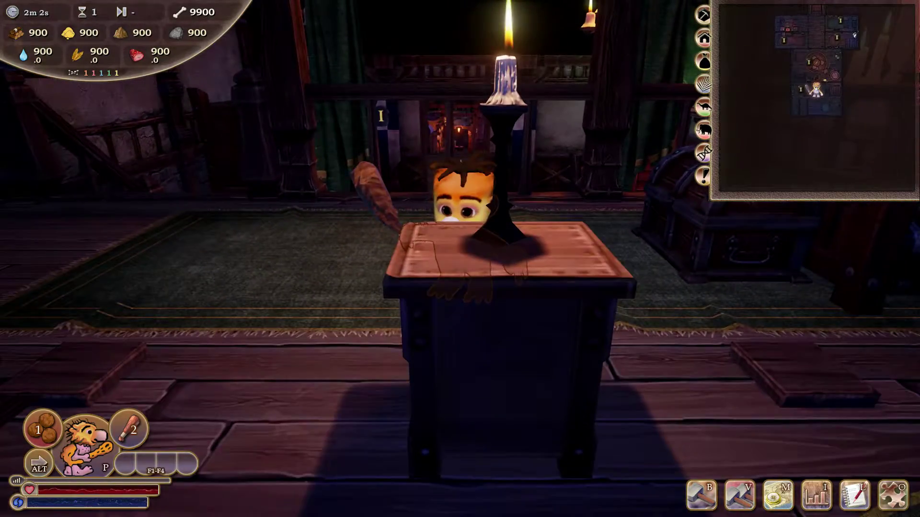
{"action": "key", "text": "a"}
{"action": "key", "text": "s"}
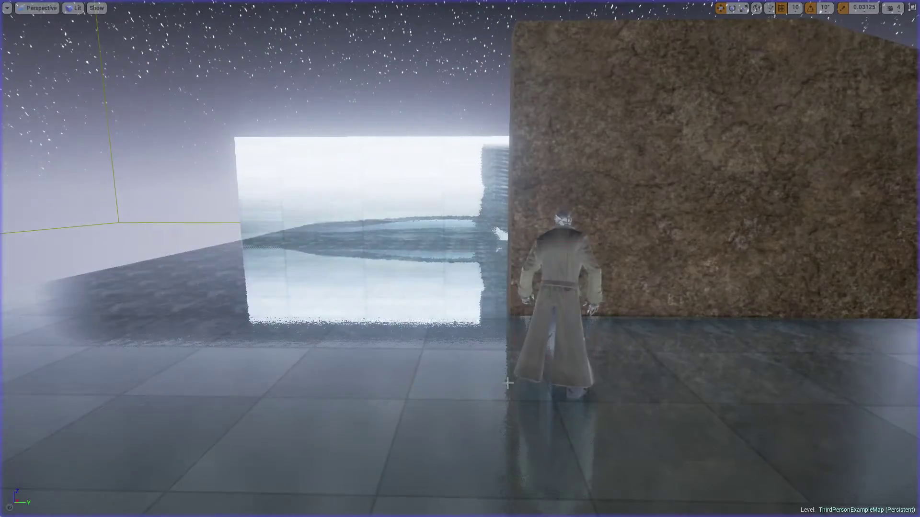
- Leave the maximized viewport and clear the previous Modes class search
{"action": "key", "text": "F11"}
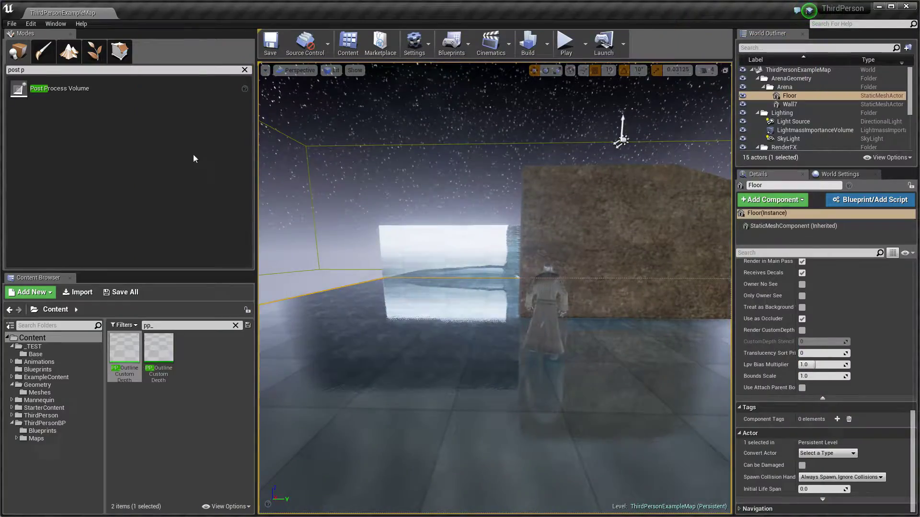
{"action": "key", "text": "BackSpace"}
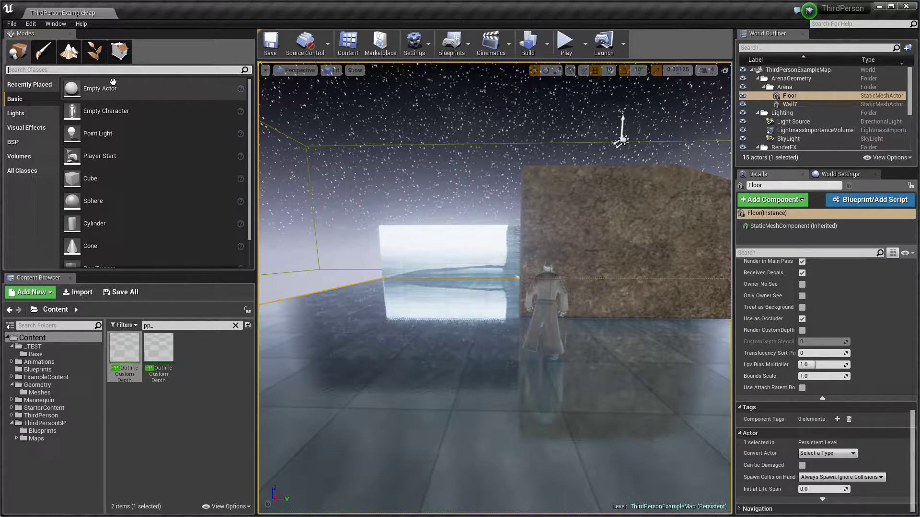
{"action": "type", "text": "post"}
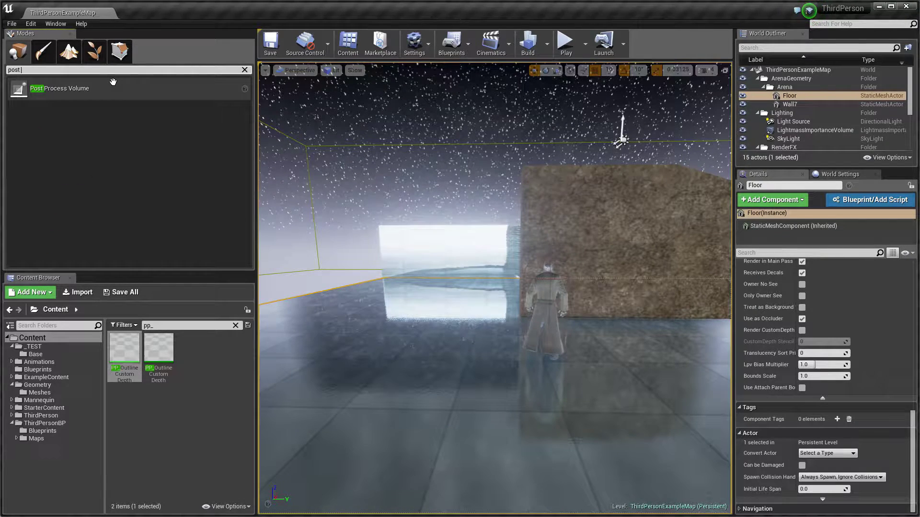
- Place a Post Process Volume over the floor and reopen its post-process settings
{"action": "left_click_drag", "start_coordinate": [84, 94], "coordinate": [554, 339]}
{"action": "scroll", "coordinate": [532, 253], "scroll_direction": "down", "scroll_amount": 3}
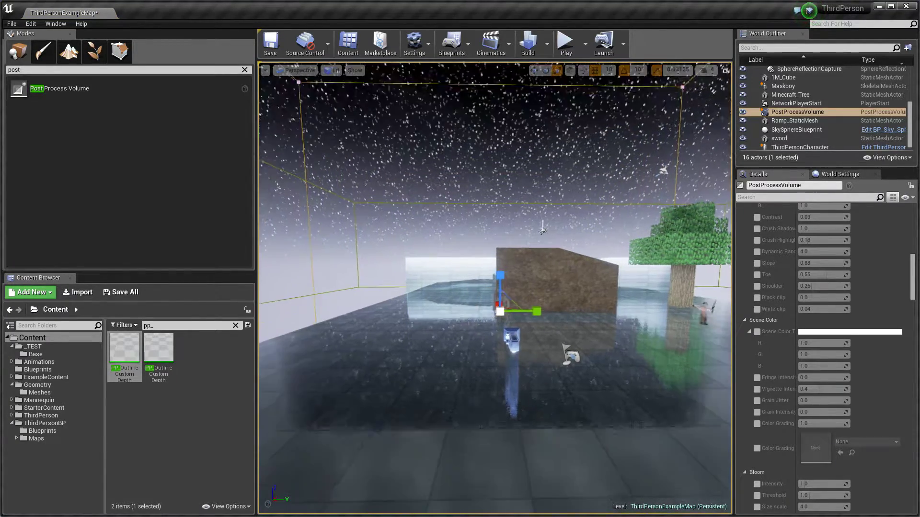
{"action": "right_click_drag", "start_coordinate": [532, 254], "coordinate": [532, 324]}
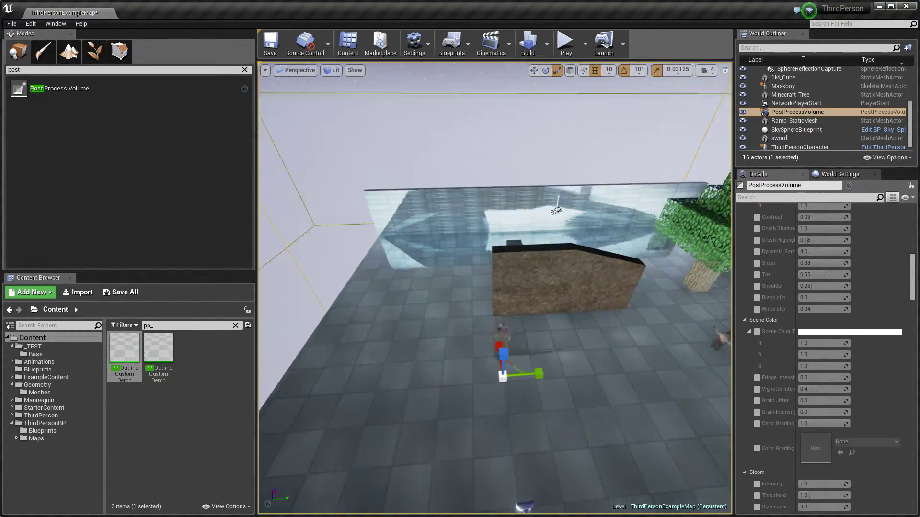
{"action": "scroll", "coordinate": [813, 267], "scroll_direction": "up", "scroll_amount": 3}
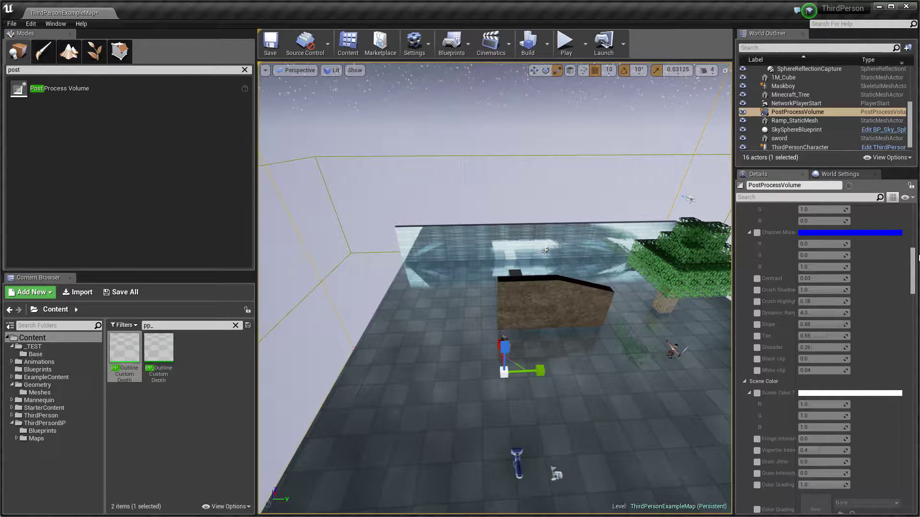
{"action": "scroll", "coordinate": [784, 270], "scroll_direction": "up", "scroll_amount": 10}
{"action": "scroll", "coordinate": [769, 382], "scroll_direction": "down", "scroll_amount": 3}
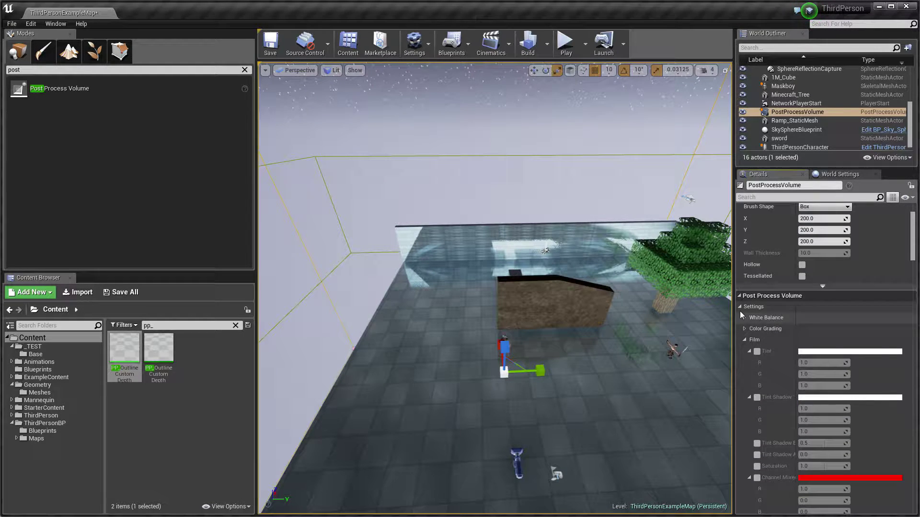
{"action": "left_click", "coordinate": [741, 307]}
{"action": "left_click", "coordinate": [738, 364]}
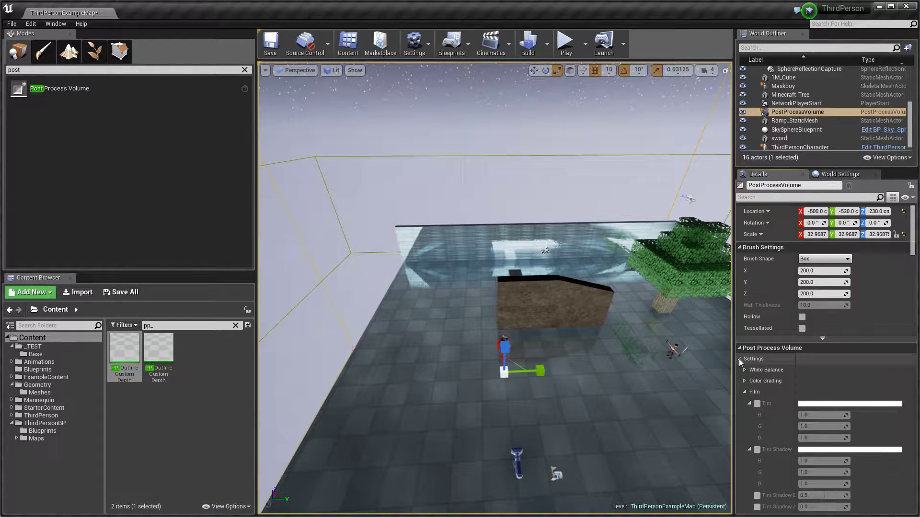
{"action": "scroll", "coordinate": [769, 348], "scroll_direction": "down", "scroll_amount": 4}
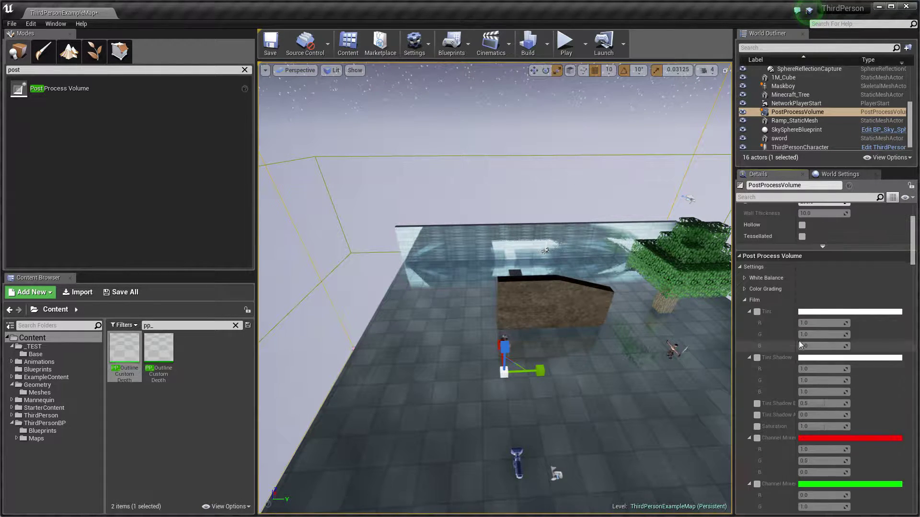
- Collapse the Color Grading, Film and Scene Color categories in the Details panel
{"action": "left_click", "coordinate": [745, 289]}
{"action": "left_click", "coordinate": [745, 289]}
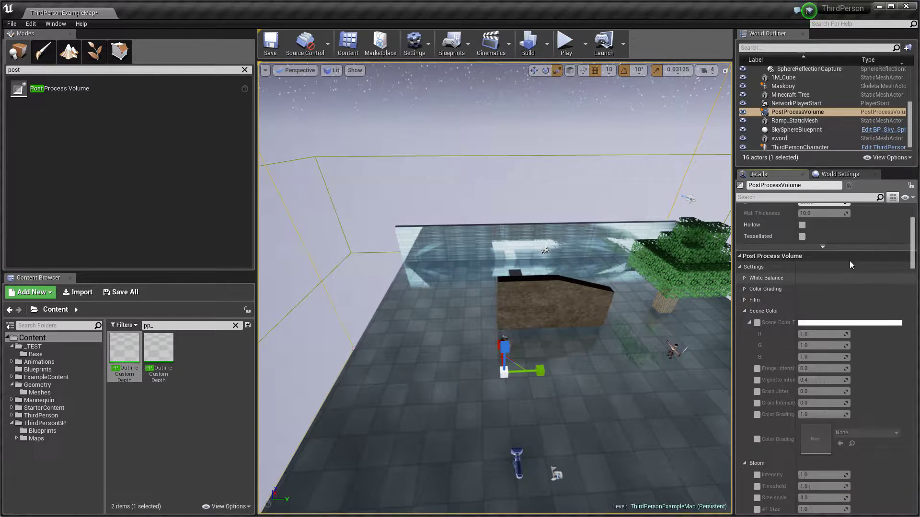
{"action": "left_click", "coordinate": [744, 315]}
{"action": "scroll", "coordinate": [762, 313], "scroll_direction": "up", "scroll_amount": 3}
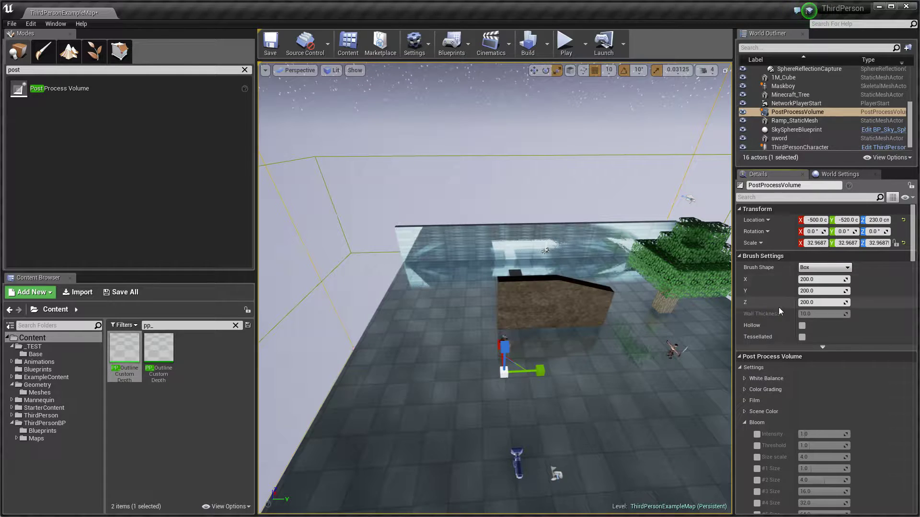
- Filter Details for 'blen' and add PP_Outline Custom Depth as a Blendables asset reference
{"action": "left_click", "coordinate": [818, 196]}
{"action": "type", "text": "blen"}
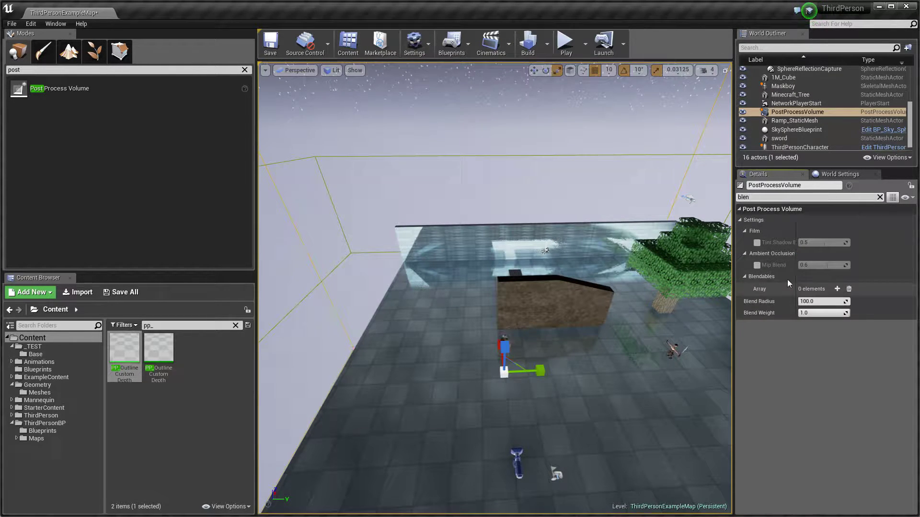
{"action": "left_click", "coordinate": [837, 289]}
{"action": "left_click", "coordinate": [819, 302]}
{"action": "left_click", "coordinate": [828, 326]}
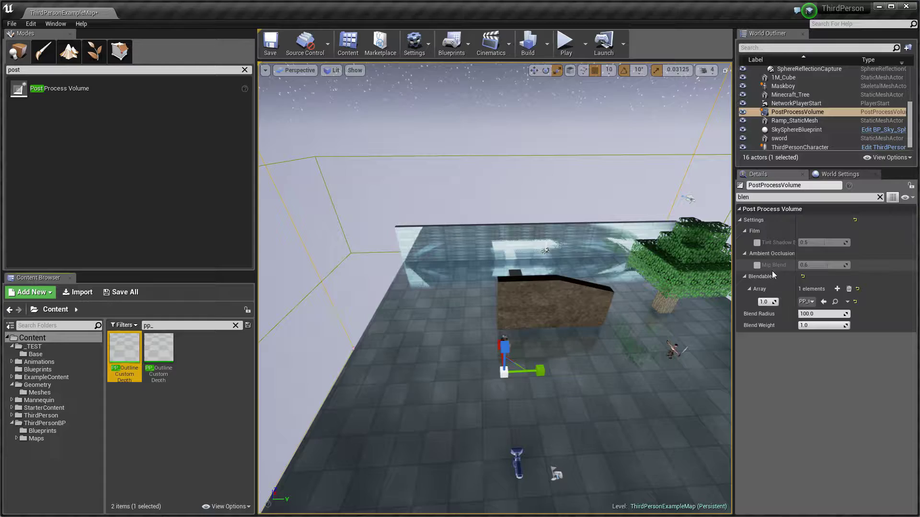
{"action": "mouse_move", "coordinate": [503, 288]}
{"action": "right_mouse_down"}
{"action": "mouse_move", "coordinate": [546, 273]}
{"action": "mouse_move", "coordinate": [483, 208]}
{"action": "right_mouse_up"}
- Enable Render CustomDepth on ThirdPersonCharacter's Mesh (Inherited) component under Rendering
{"action": "left_click", "coordinate": [483, 208]}
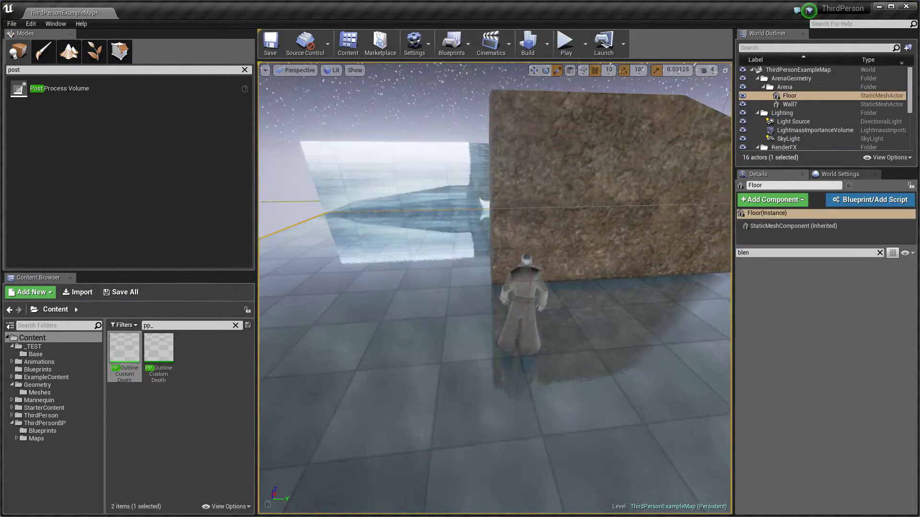
{"action": "right_click_drag", "start_coordinate": [430, 258], "coordinate": [430, 258]}
{"action": "left_click", "coordinate": [556, 287]}
{"action": "mouse_move", "coordinate": [555, 286]}
{"action": "right_mouse_down"}
{"action": "mouse_move", "coordinate": [573, 136]}
{"action": "mouse_move", "coordinate": [641, 131]}
{"action": "mouse_move", "coordinate": [587, 154]}
{"action": "mouse_move", "coordinate": [529, 148]}
{"action": "mouse_move", "coordinate": [640, 133]}
{"action": "right_mouse_up"}
{"action": "left_click", "coordinate": [588, 154]}
{"action": "key", "text": "ctrl+z"}
{"action": "key", "text": "BackSpace"}
{"action": "key", "text": "BackSpace"}
{"action": "key", "text": "BackSpace"}
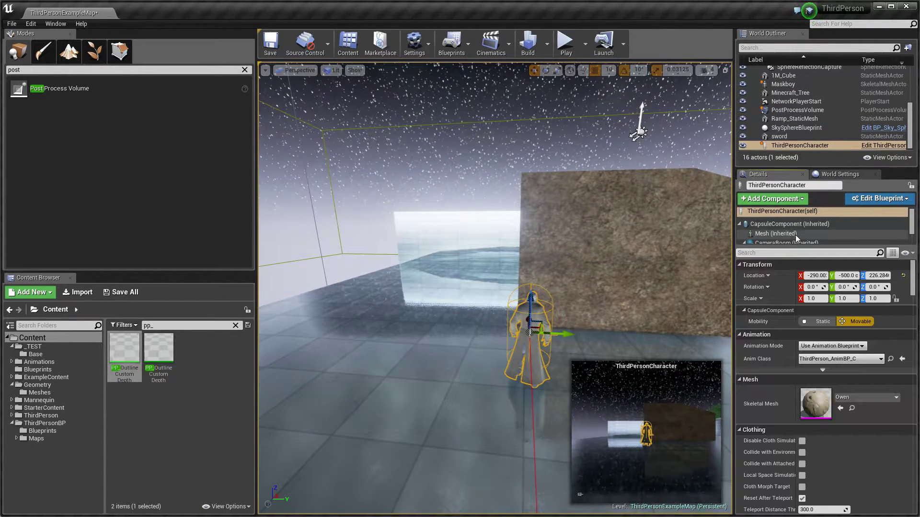
{"action": "left_click", "coordinate": [753, 234]}
{"action": "scroll", "coordinate": [919, 309], "scroll_direction": "down", "scroll_amount": 5}
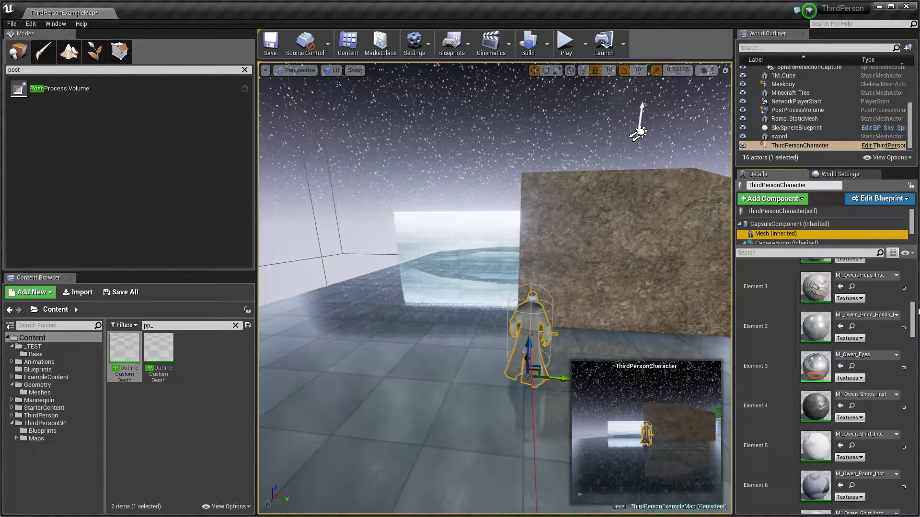
{"action": "scroll", "coordinate": [912, 311], "scroll_direction": "down", "scroll_amount": 3}
{"action": "scroll", "coordinate": [912, 311], "scroll_direction": "down", "scroll_amount": 3}
{"action": "scroll", "coordinate": [913, 311], "scroll_direction": "down", "scroll_amount": 3}
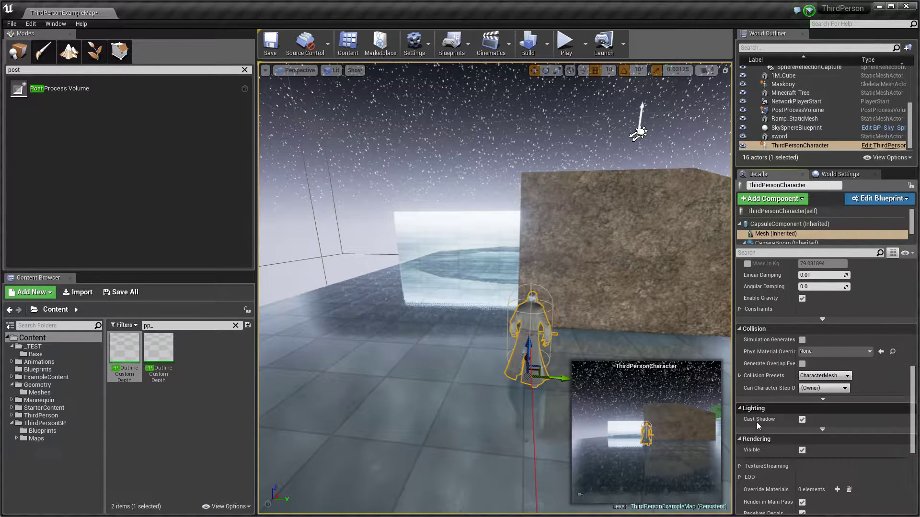
{"action": "scroll", "coordinate": [775, 458], "scroll_direction": "down", "scroll_amount": 2}
{"action": "scroll", "coordinate": [775, 458], "scroll_direction": "down", "scroll_amount": 2}
{"action": "scroll", "coordinate": [755, 407], "scroll_direction": "down", "scroll_amount": 2}
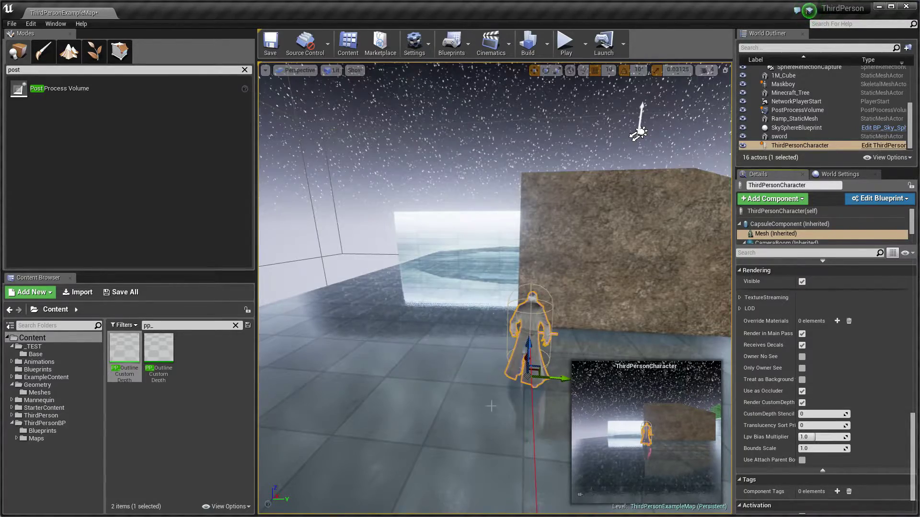
{"action": "left_click_drag", "start_coordinate": [491, 407], "coordinate": [431, 403], "text": "alt"}
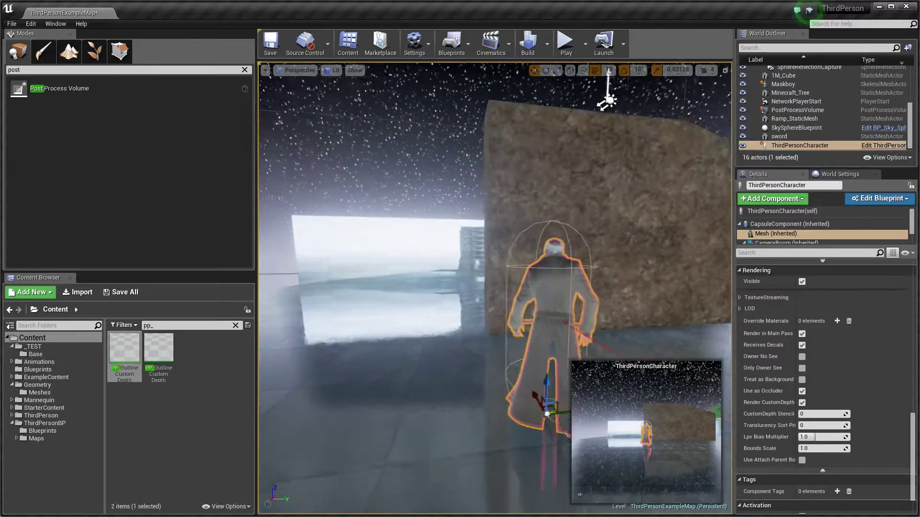
{"action": "mouse_move", "coordinate": [431, 403]}
{"action": "left_mouse_down", "text": "alt"}
{"action": "mouse_move", "coordinate": [378, 269]}
{"action": "mouse_move", "coordinate": [588, 272]}
{"action": "left_mouse_up", "text": "alt"}
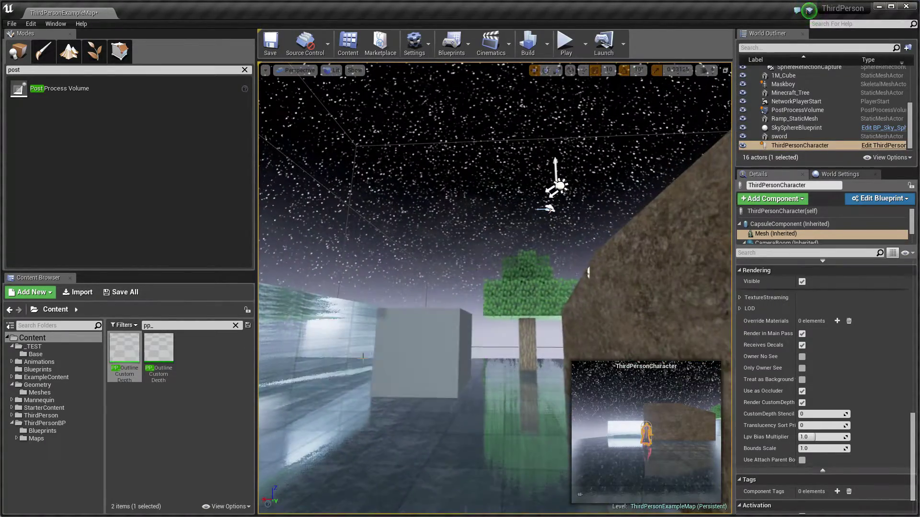
- Tick Render CustomDepth in 1M_Cube's advanced Rendering options, then view it from behind the wall
{"action": "double_click", "coordinate": [783, 75]}
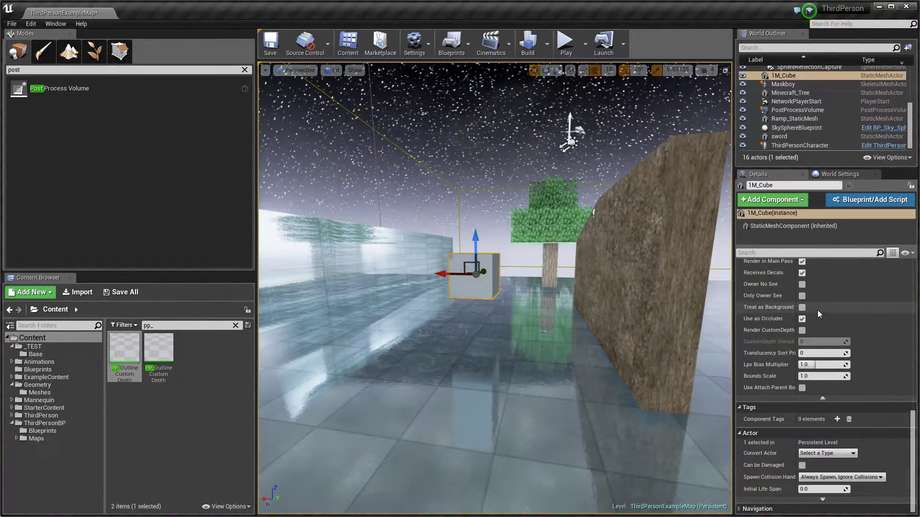
{"action": "left_click", "coordinate": [821, 398]}
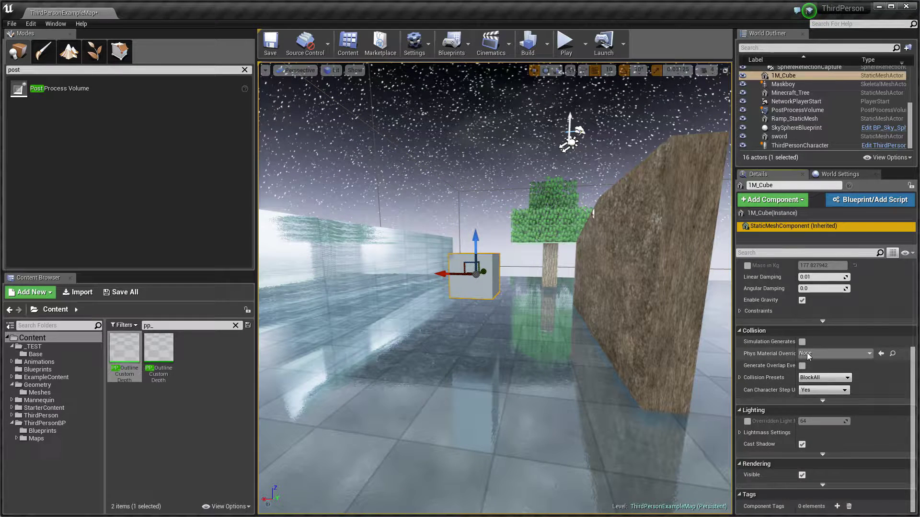
{"action": "scroll", "coordinate": [806, 355], "scroll_direction": "up", "scroll_amount": 5}
{"action": "scroll", "coordinate": [847, 368], "scroll_direction": "down", "scroll_amount": 5}
{"action": "scroll", "coordinate": [777, 317], "scroll_direction": "up", "scroll_amount": 5}
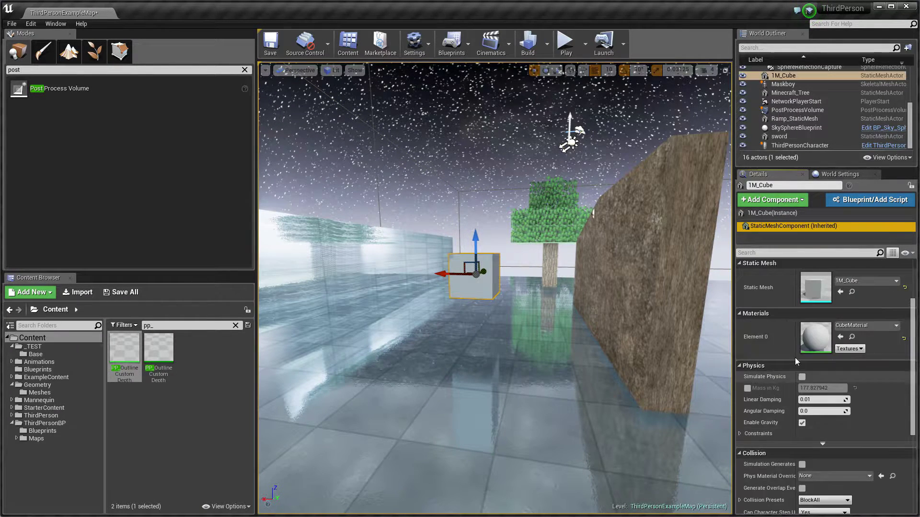
{"action": "scroll", "coordinate": [803, 387], "scroll_direction": "down", "scroll_amount": 5}
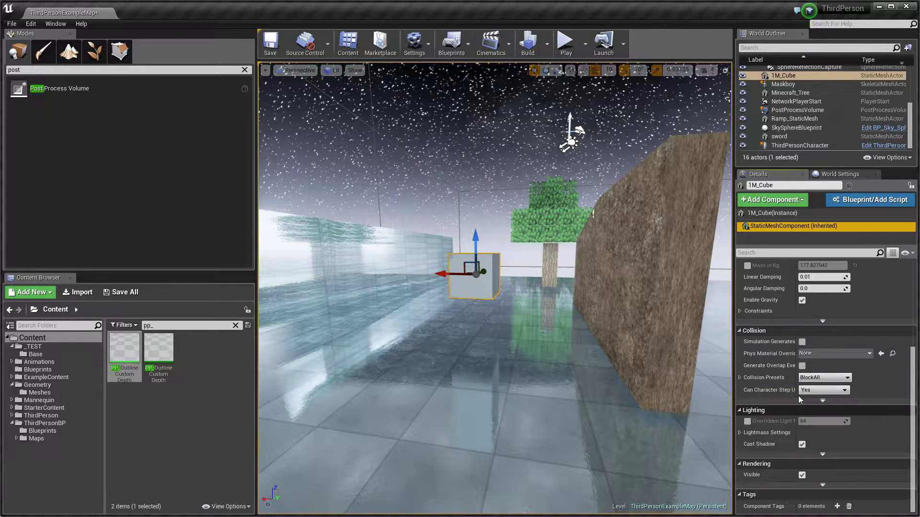
{"action": "left_click", "coordinate": [822, 487]}
{"action": "scroll", "coordinate": [819, 461], "scroll_direction": "down", "scroll_amount": 3}
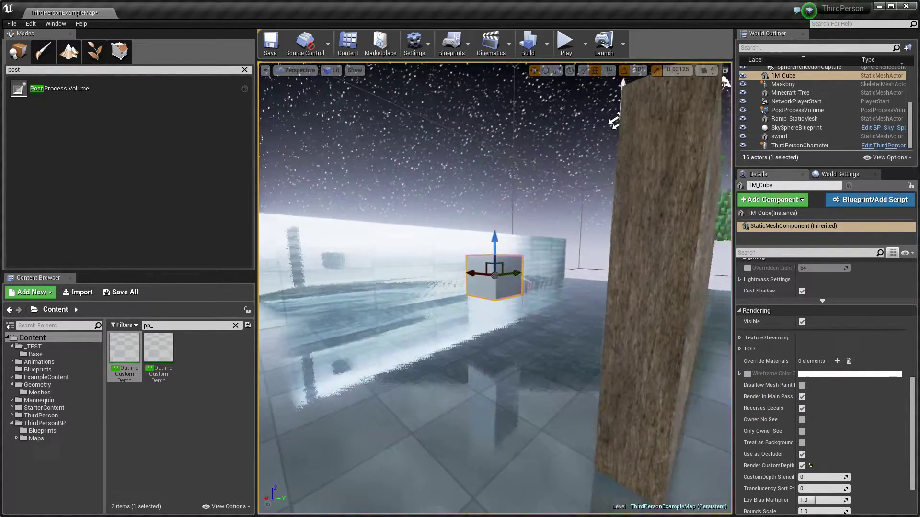
{"action": "mouse_move", "coordinate": [568, 140]}
{"action": "right_mouse_down"}
{"action": "mouse_move", "coordinate": [548, 207]}
{"action": "mouse_move", "coordinate": [567, 223]}
{"action": "mouse_move", "coordinate": [642, 160]}
{"action": "right_mouse_up"}
- Play the level, run the character behind the wall to check silhouettes, and leave fullscreen
{"action": "key", "text": "alt+p"}
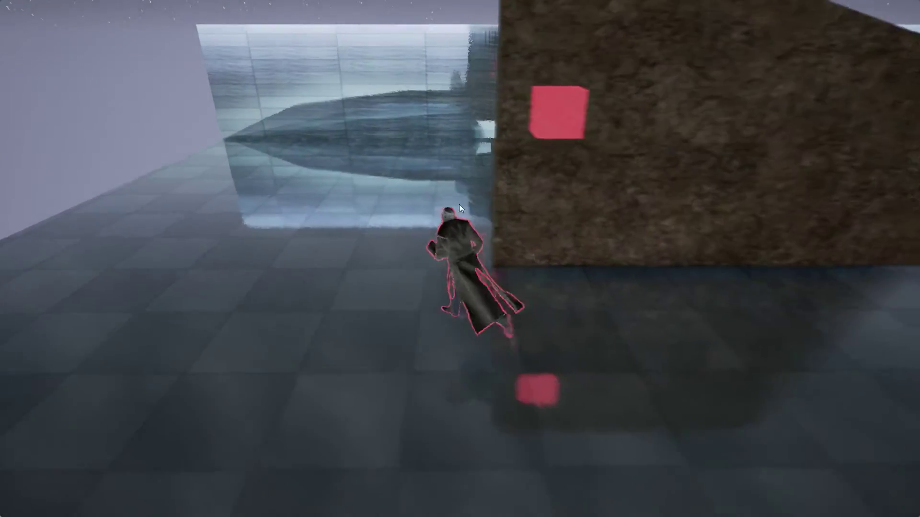
{"action": "key", "text": "w"}
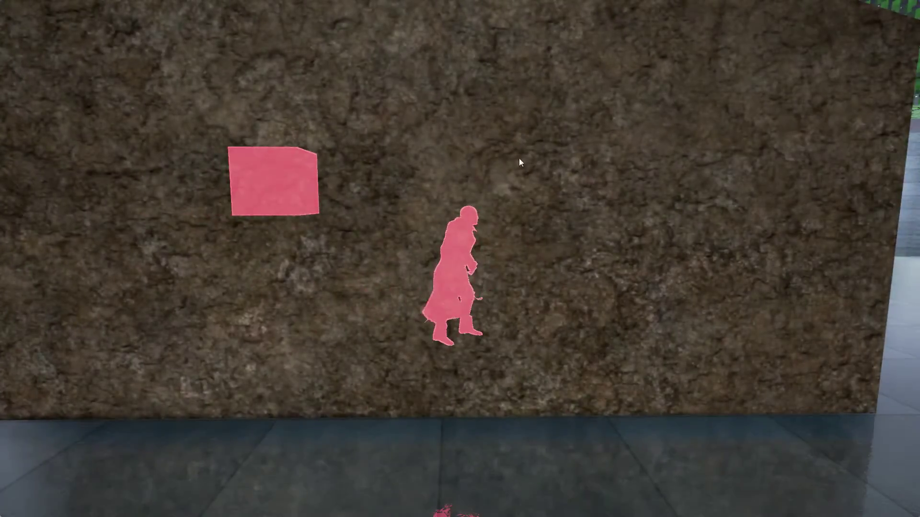
{"action": "key", "text": "a"}
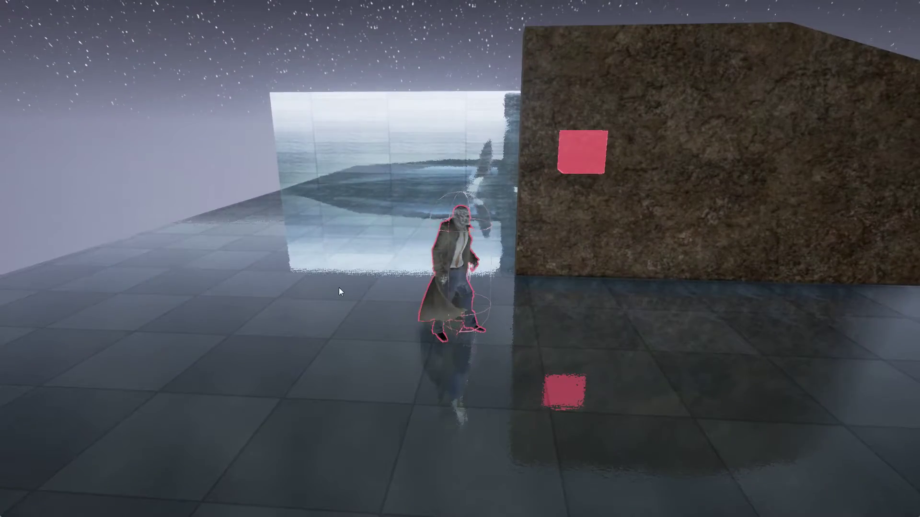
{"action": "key", "text": "w"}
{"action": "key", "text": "s"}
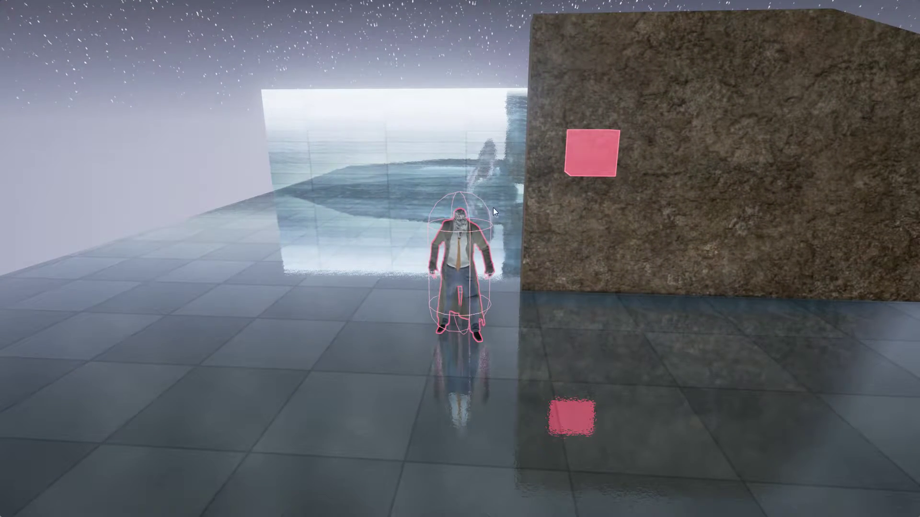
{"action": "key", "text": "F11"}
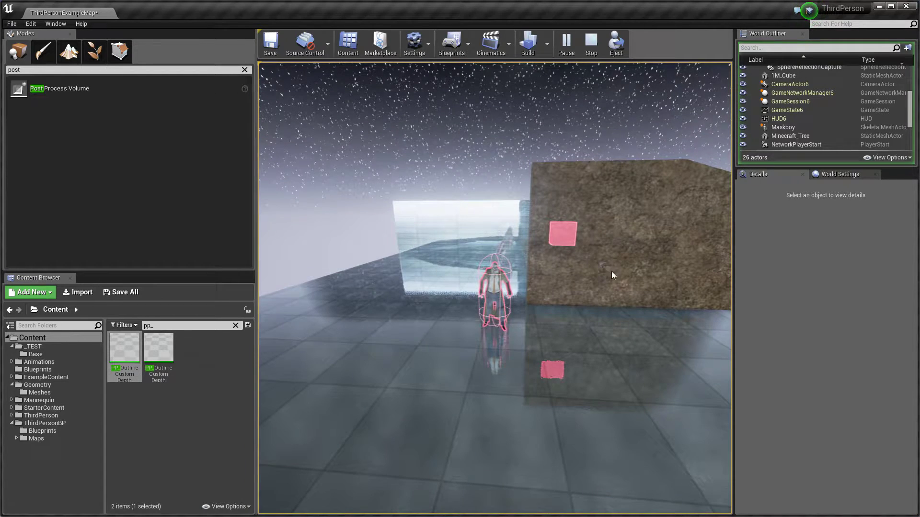
{"action": "key", "text": "w"}
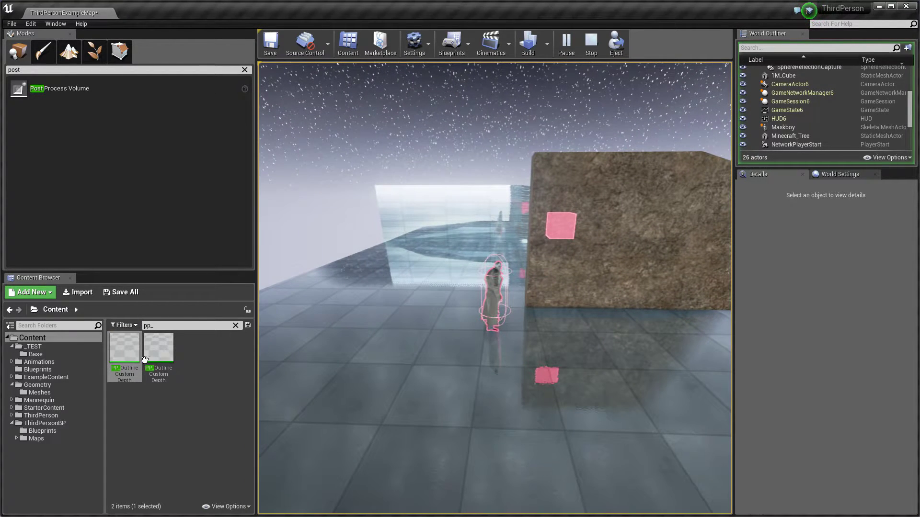
- Open the PP_OutlineCustomDepth material from the Content Browser in the Material Editor
{"action": "double_click", "coordinate": [169, 349]}
{"action": "scroll", "coordinate": [449, 288], "scroll_direction": "down", "scroll_amount": 3}
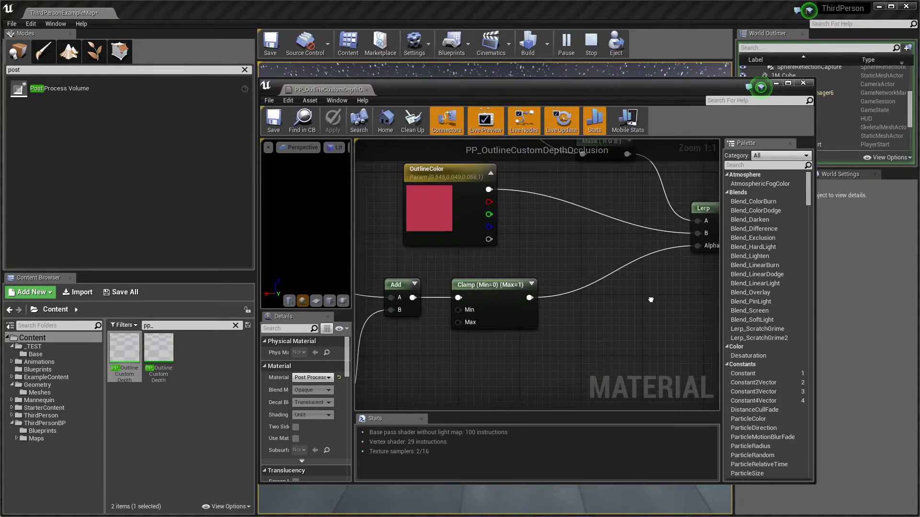
{"action": "scroll", "coordinate": [448, 288], "scroll_direction": "up", "scroll_amount": 1}
{"action": "scroll", "coordinate": [475, 289], "scroll_direction": "up", "scroll_amount": 1}
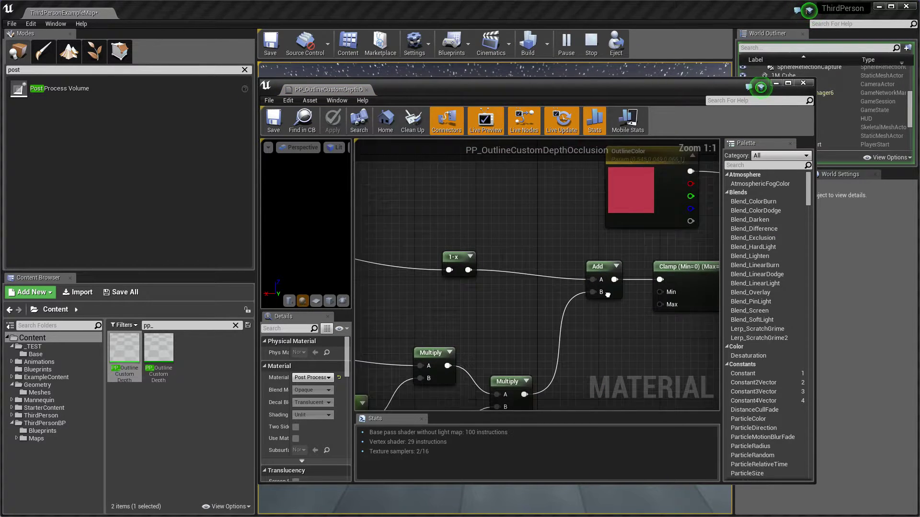
{"action": "scroll", "coordinate": [504, 290], "scroll_direction": "up", "scroll_amount": 1}
{"action": "scroll", "coordinate": [532, 292], "scroll_direction": "up", "scroll_amount": 1}
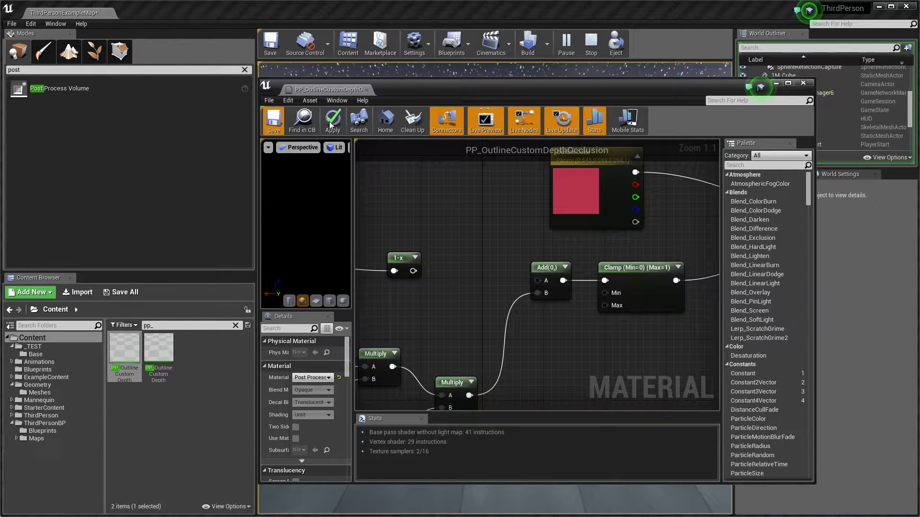
{"action": "scroll", "coordinate": [546, 216], "scroll_direction": "down", "scroll_amount": 3}
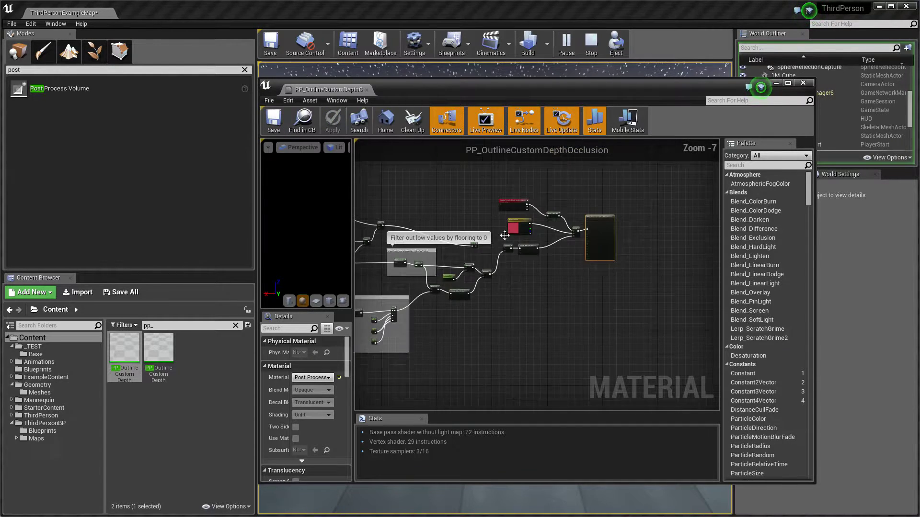
{"action": "scroll", "coordinate": [503, 245], "scroll_direction": "down", "scroll_amount": 3}
{"action": "scroll", "coordinate": [487, 261], "scroll_direction": "down", "scroll_amount": 2}
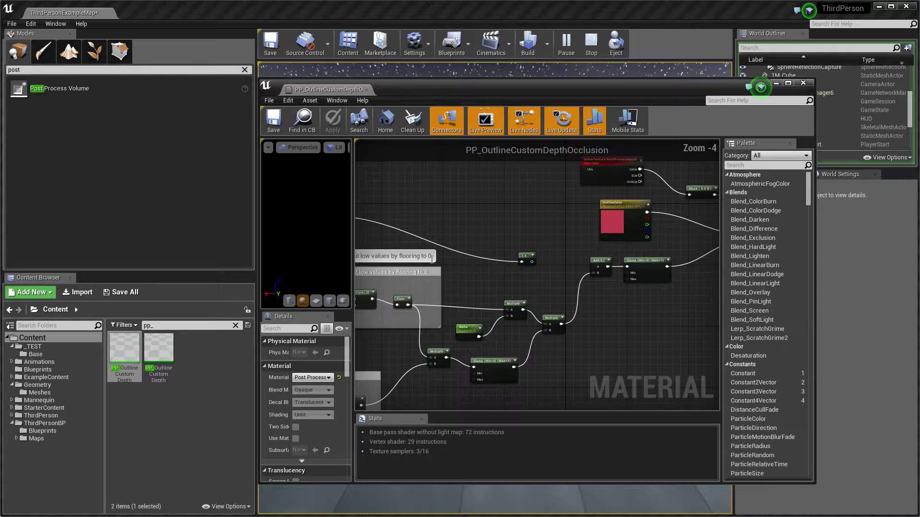
{"action": "scroll", "coordinate": [488, 286], "scroll_direction": "up", "scroll_amount": 2}
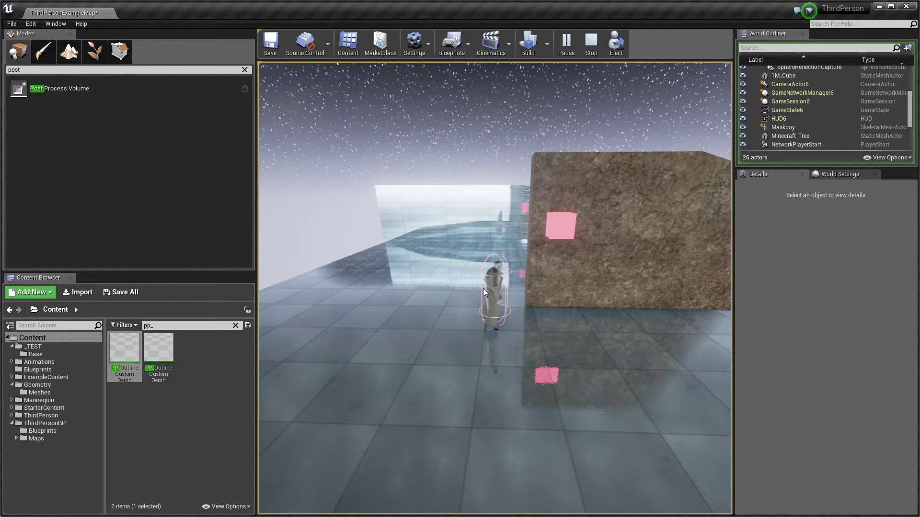
- Run the character behind the rock wall and back out, then stop Play-in-Editor
{"action": "key", "text": "w"}
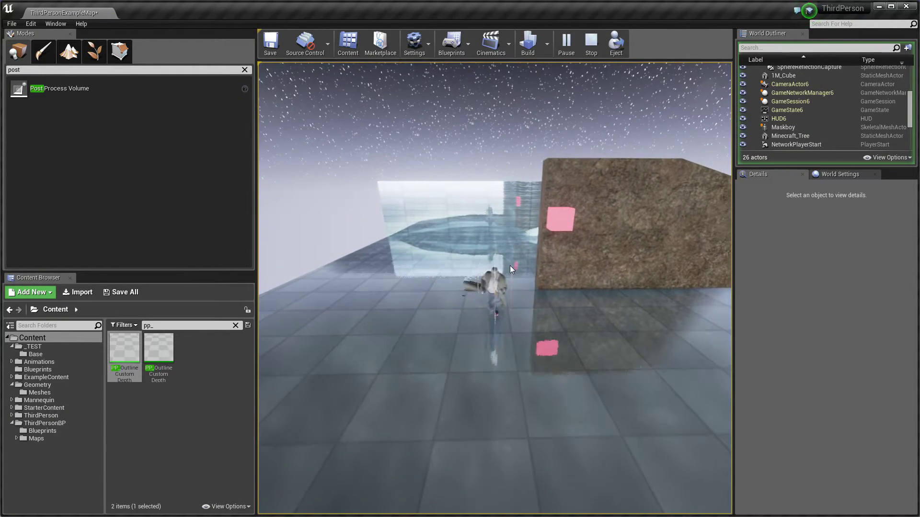
{"action": "key", "text": "w"}
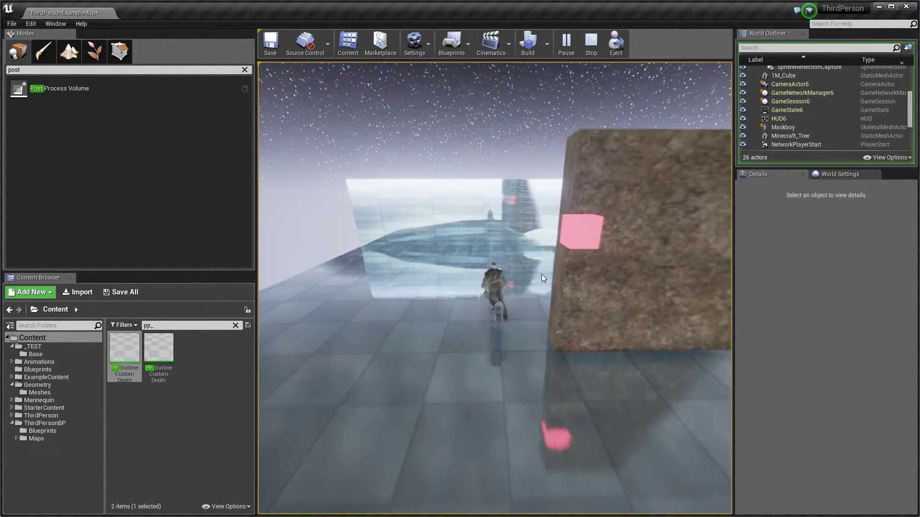
{"action": "key", "text": "w"}
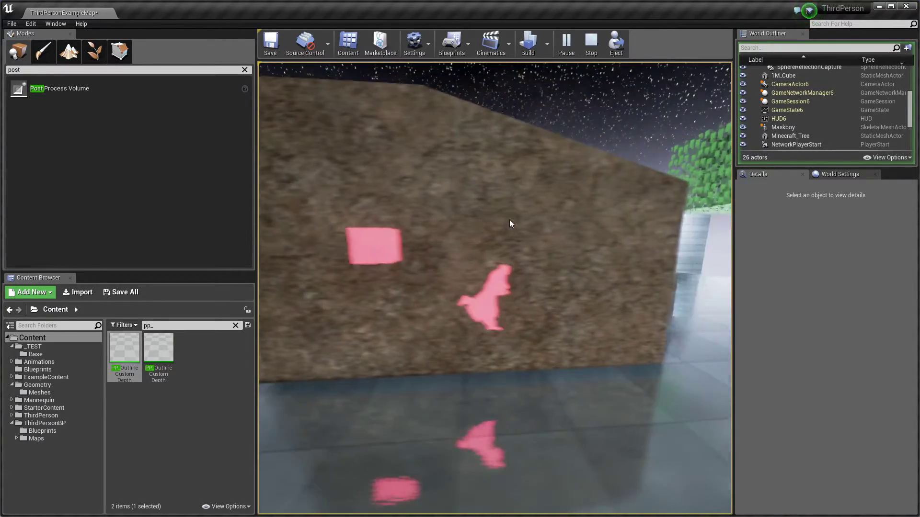
{"action": "key", "text": "w"}
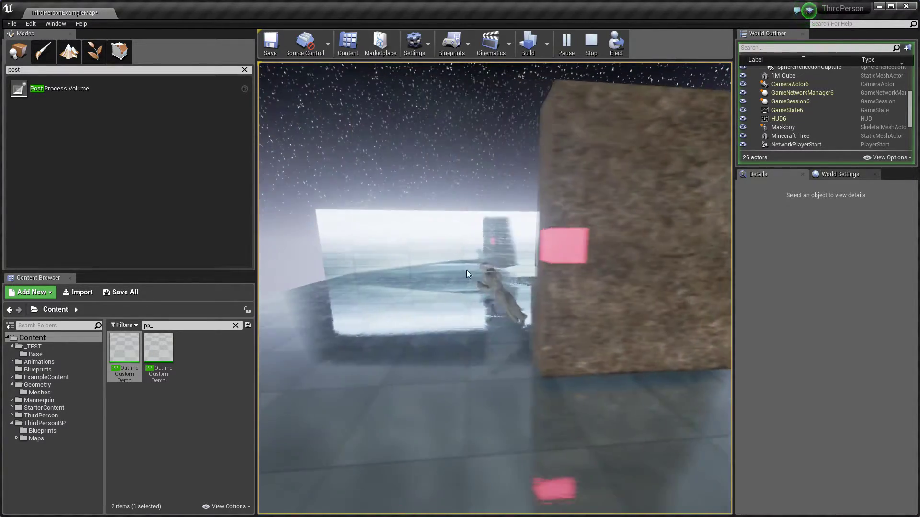
{"action": "key", "text": "w"}
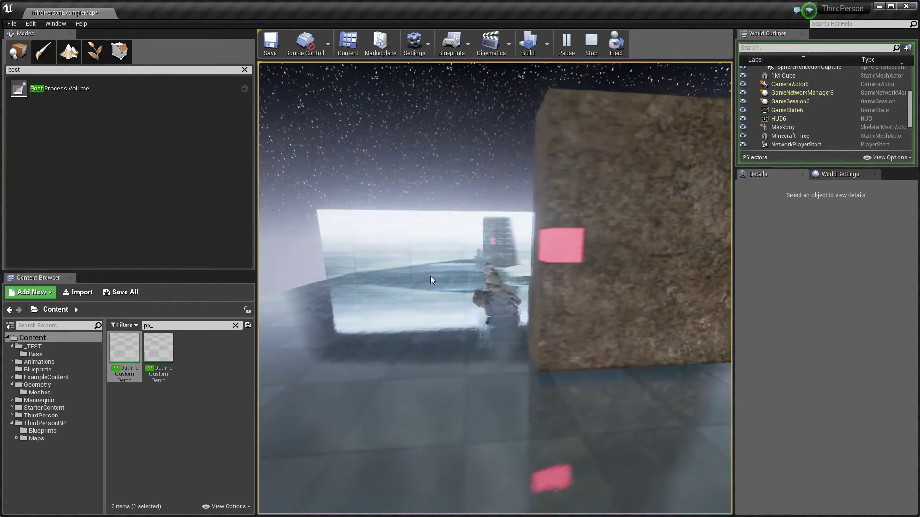
{"action": "key", "text": "Escape"}
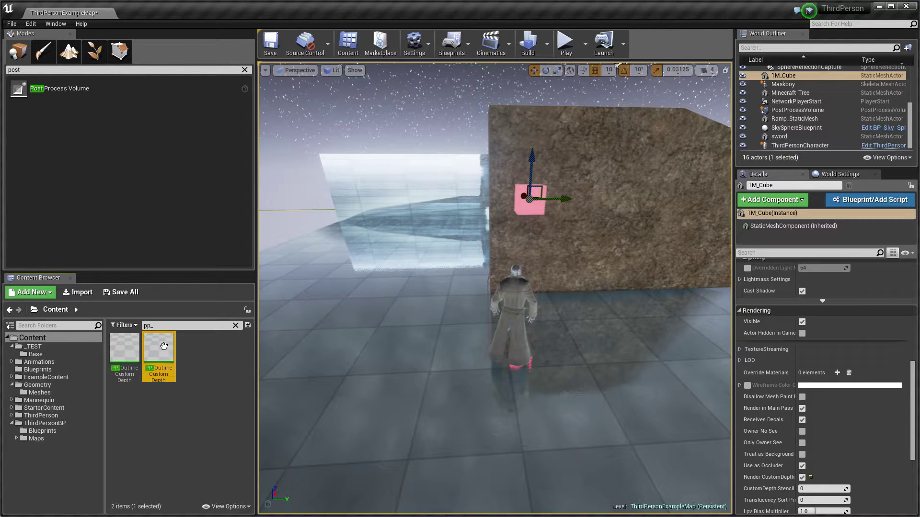
- Select PostProcessVolume and drag the PP_ outline material instance into its Blendables array
{"action": "right_click_drag", "start_coordinate": [496, 287], "coordinate": [496, 288]}
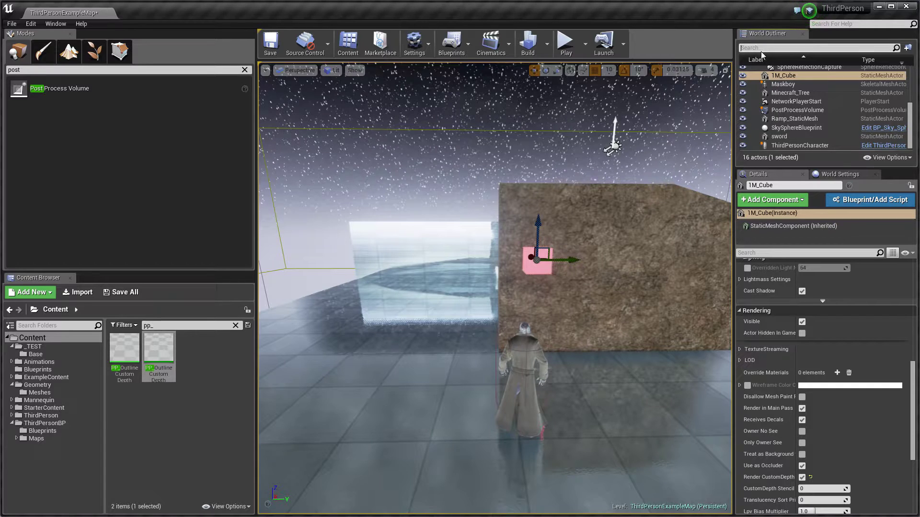
{"action": "type", "text": "post"}
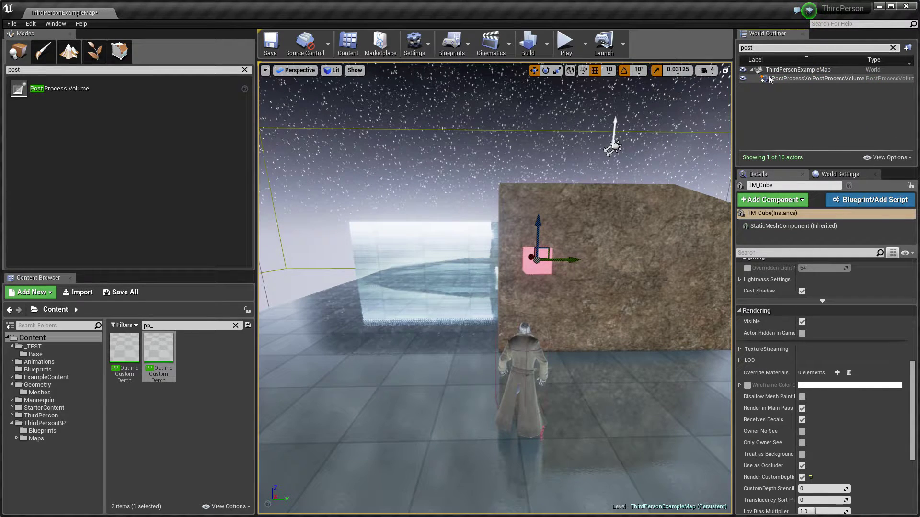
{"action": "left_click", "coordinate": [769, 79]}
{"action": "left_click_drag", "start_coordinate": [911, 270], "coordinate": [914, 501]}
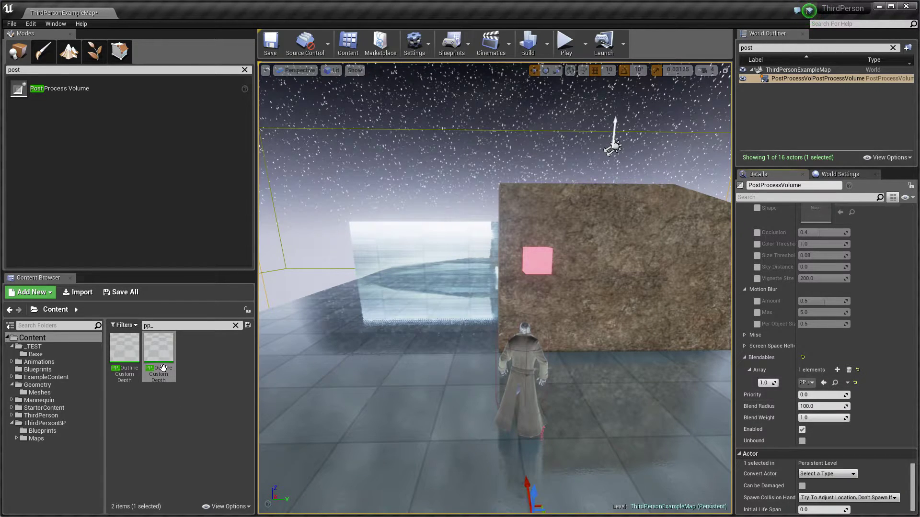
{"action": "left_click_drag", "start_coordinate": [822, 381], "coordinate": [810, 384]}
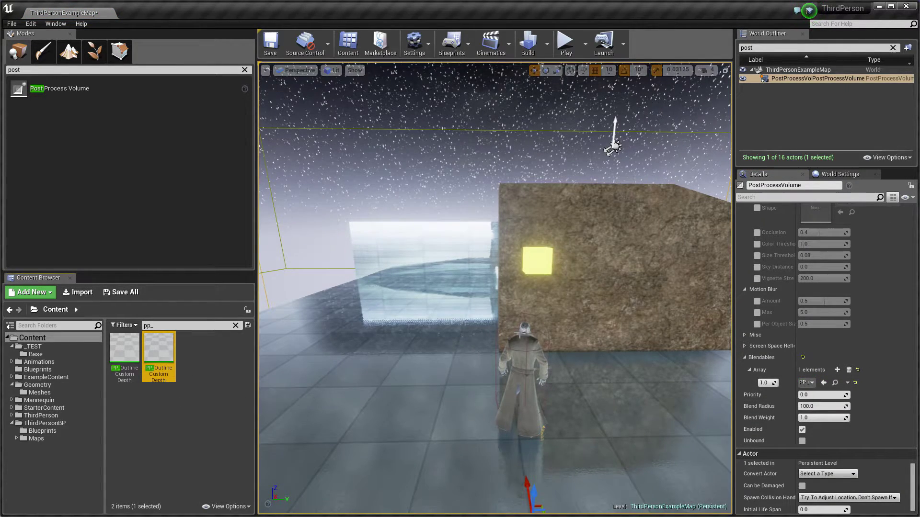
{"action": "right_click_drag", "start_coordinate": [496, 288], "coordinate": [522, 274]}
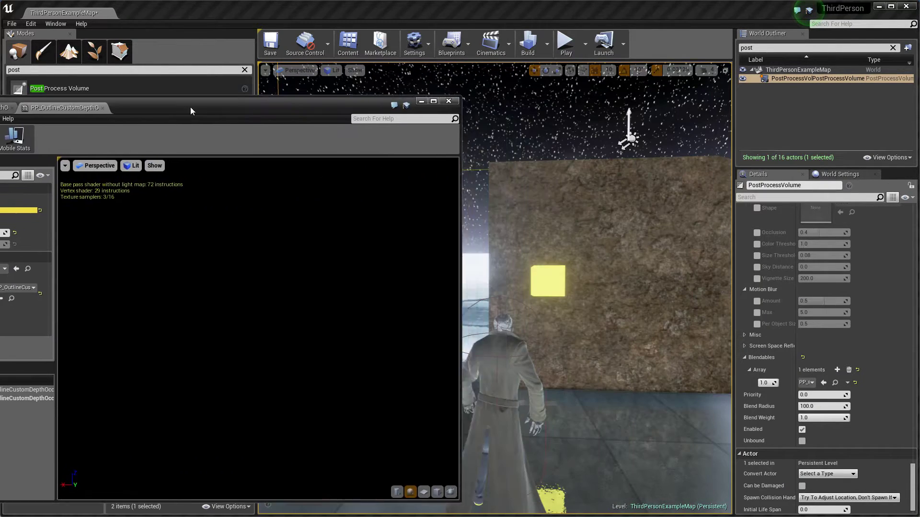
- Set the outline material instance's OutlineColor from yellow to green
{"action": "left_click_drag", "start_coordinate": [550, 96], "coordinate": [316, 104]}
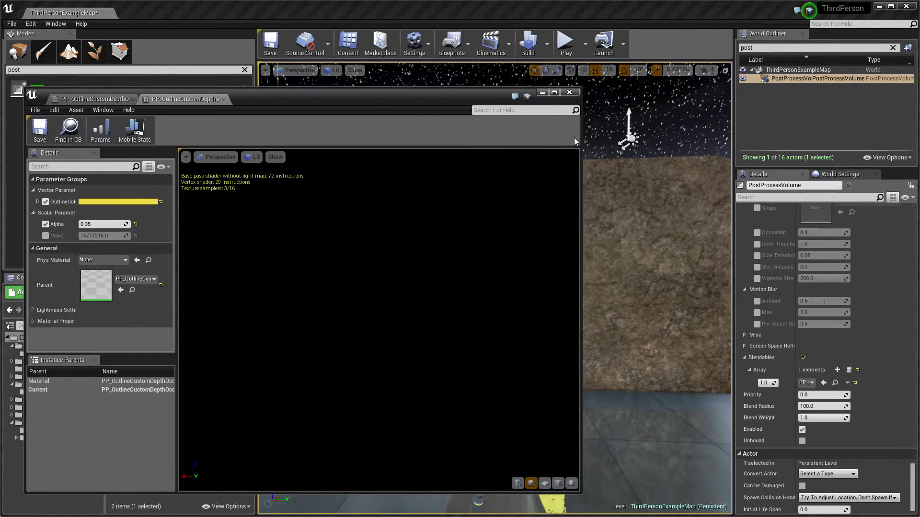
{"action": "left_click_drag", "start_coordinate": [509, 139], "coordinate": [410, 144]}
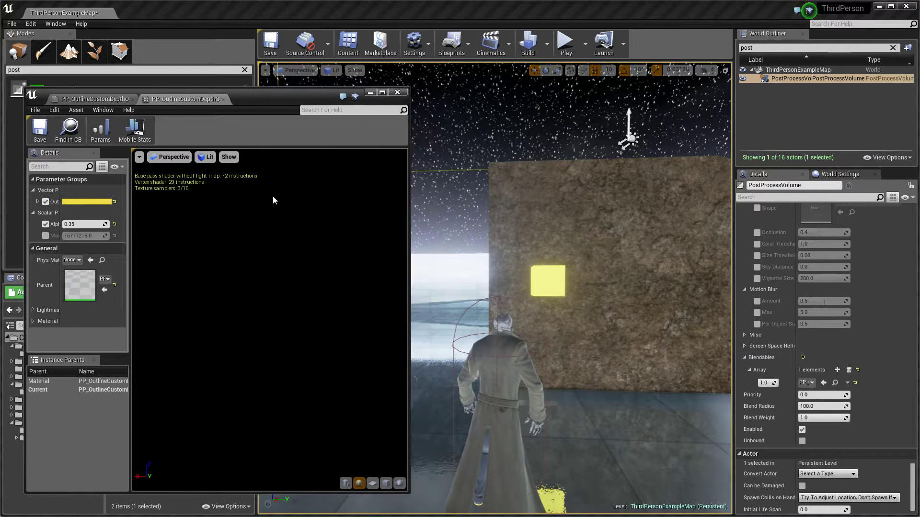
{"action": "left_click", "coordinate": [73, 203]}
{"action": "mouse_move", "coordinate": [164, 275]}
{"action": "left_mouse_down"}
{"action": "mouse_move", "coordinate": [179, 287]}
{"action": "mouse_move", "coordinate": [109, 321]}
{"action": "left_mouse_up"}
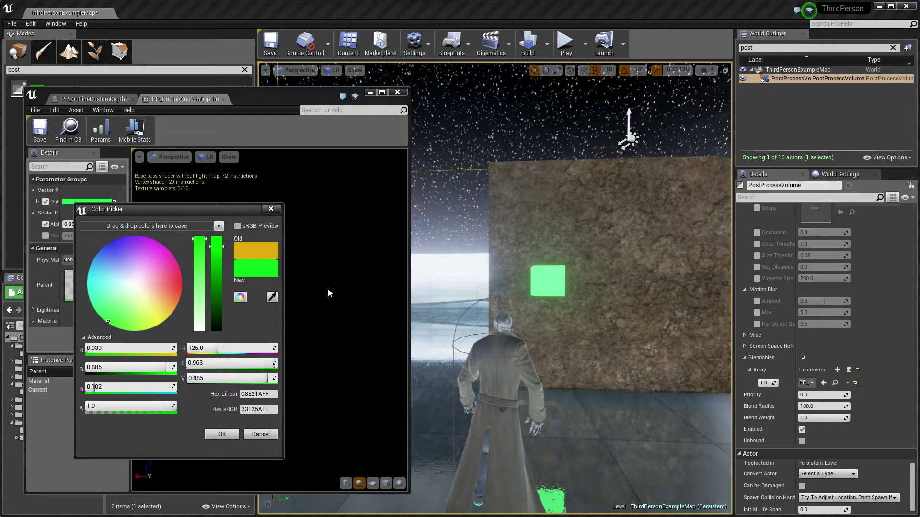
- Play the level fullscreen and run the character past the rock wall
{"action": "left_click", "coordinate": [567, 43]}
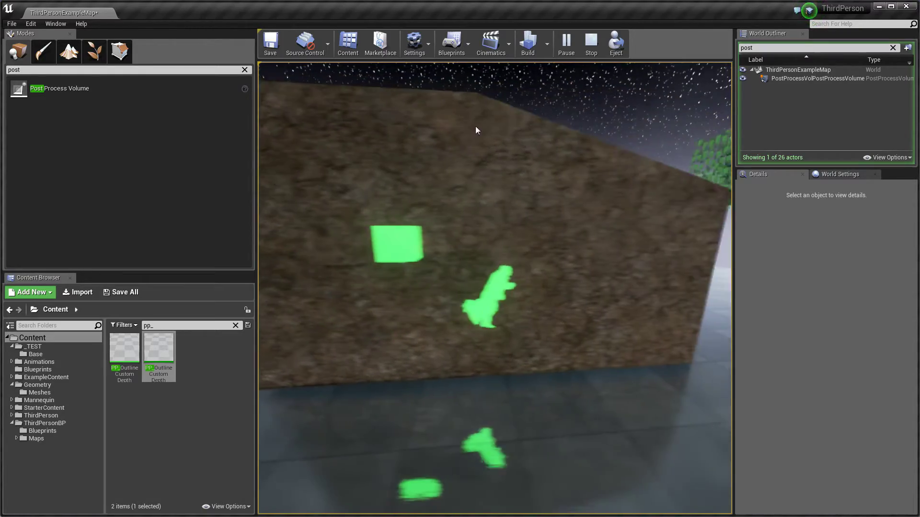
{"action": "key", "text": "F11"}
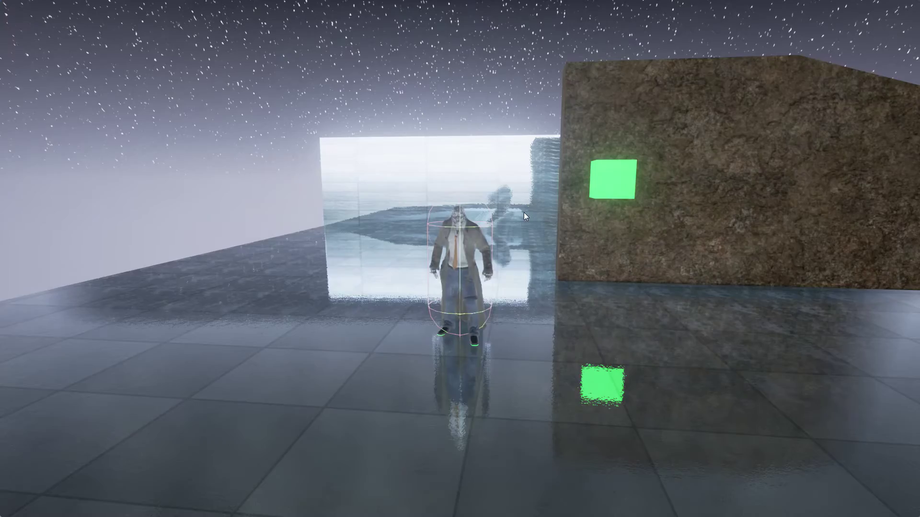
{"action": "key", "text": "d"}
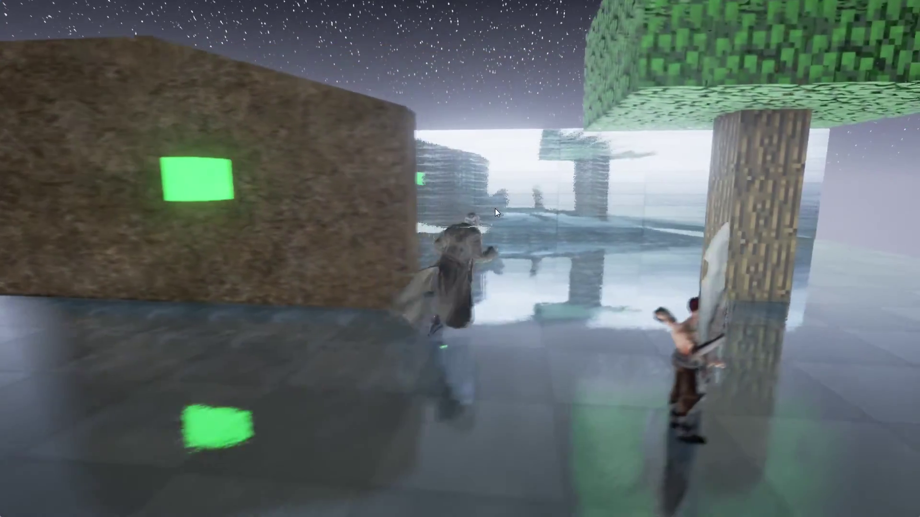